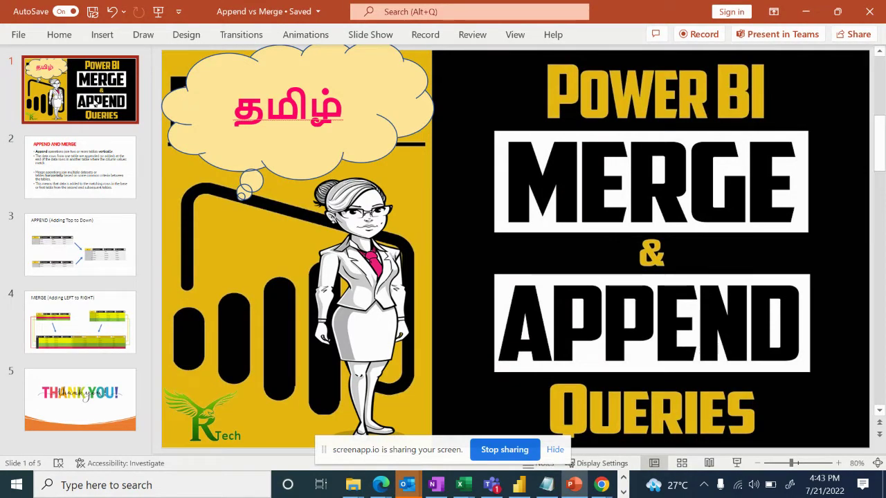
Review the slides that define Append and Merge and illustrate each operation with example tables.
{"action": "left_click", "coordinate": [88, 195]}
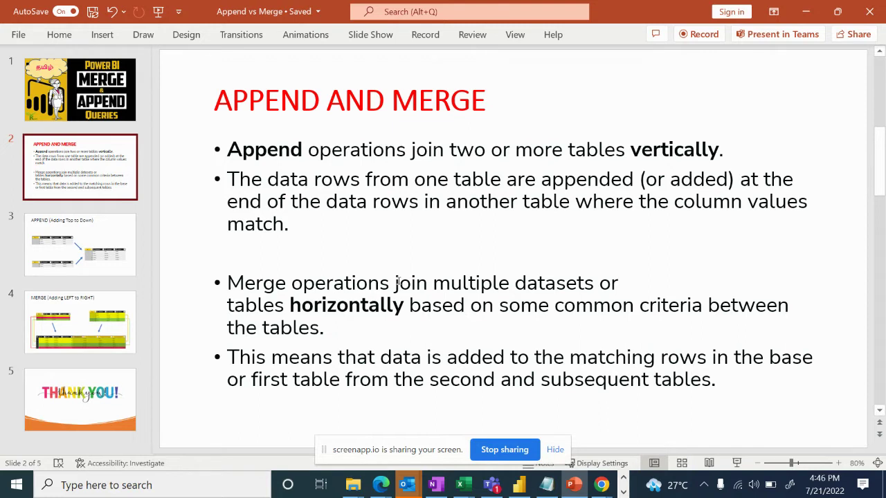
{"action": "left_click", "coordinate": [148, 264]}
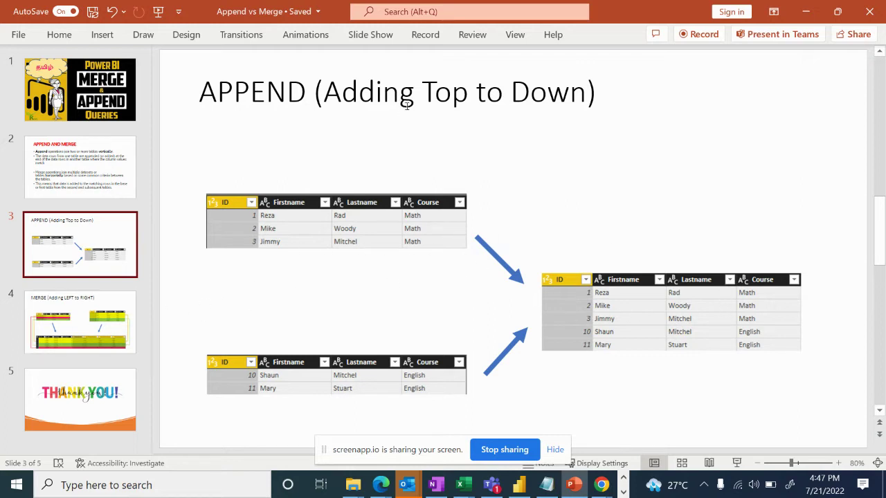
{"action": "left_click", "coordinate": [59, 330]}
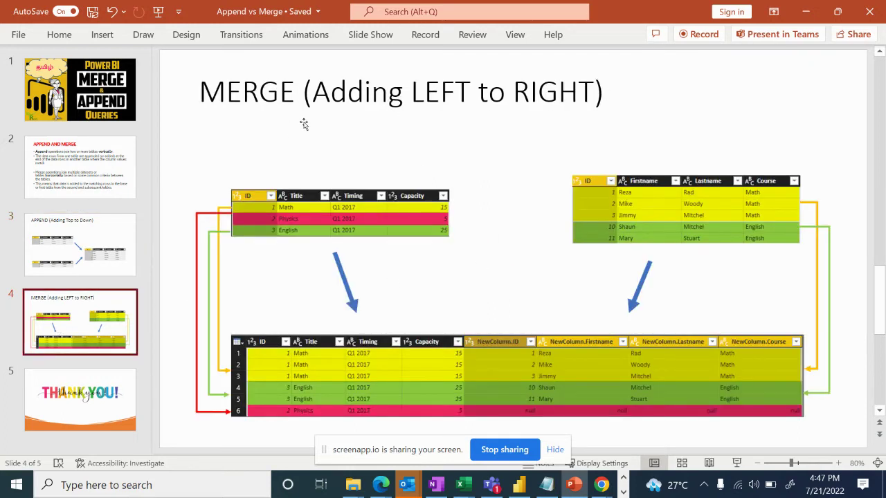
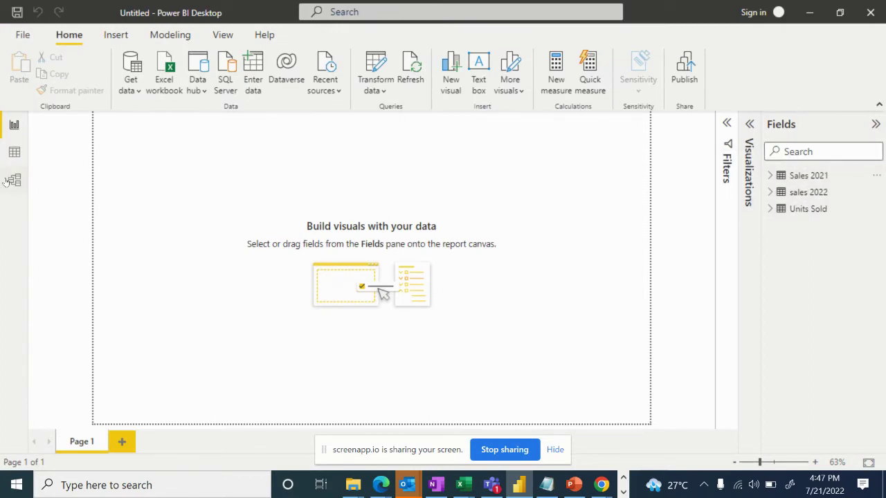
Switch to Power BI Desktop and compare the data of the Sales 2021 and Units Sold tables, especially their Company columns.
{"action": "left_click", "coordinate": [14, 152]}
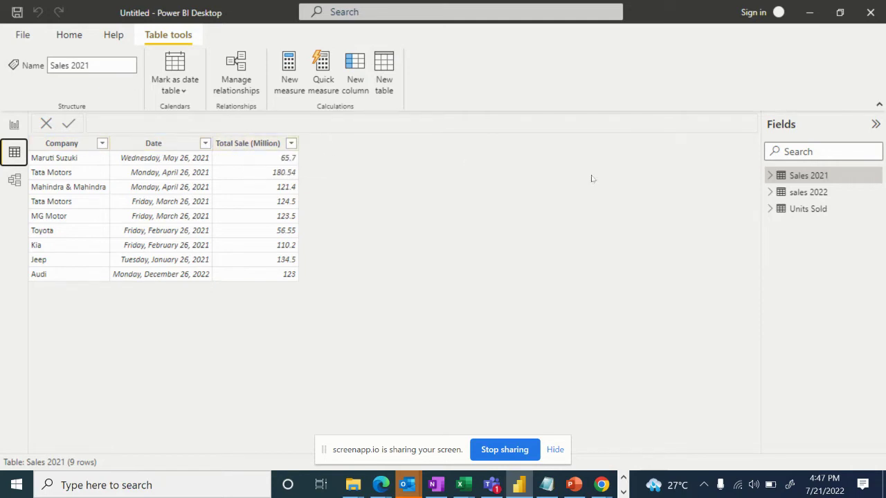
{"action": "left_click", "coordinate": [823, 212]}
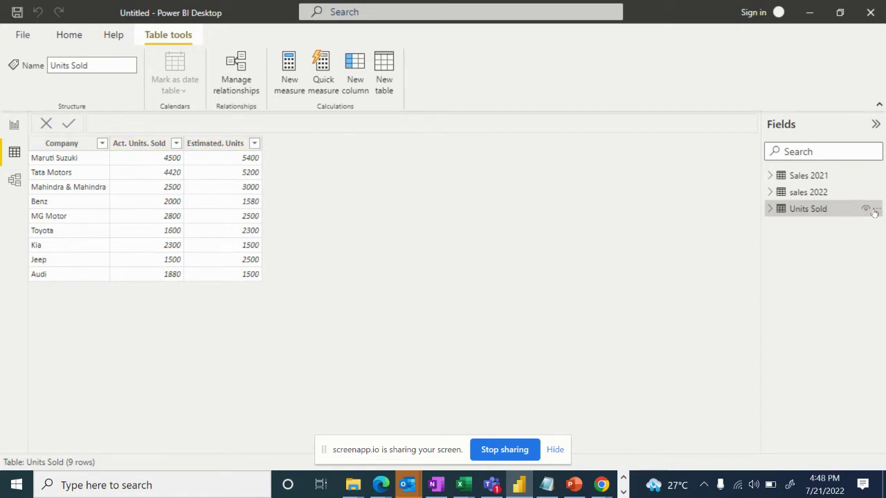
{"action": "left_click", "coordinate": [820, 177]}
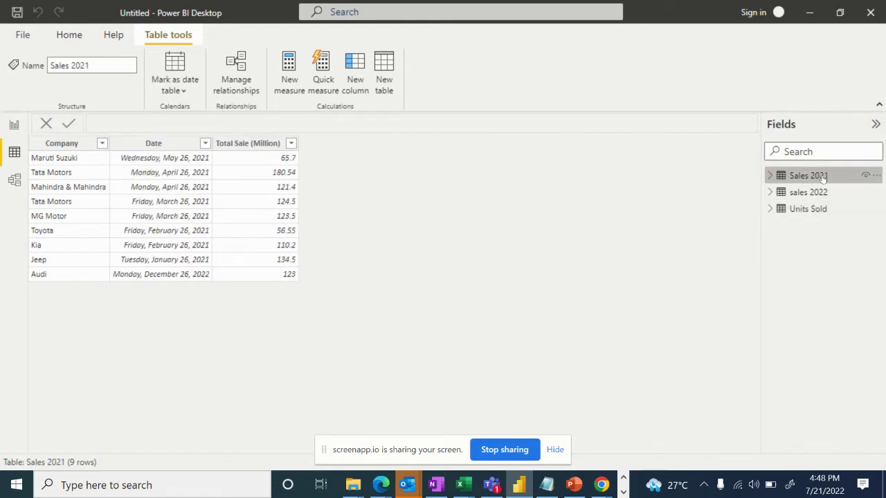
{"action": "left_click", "coordinate": [812, 211]}
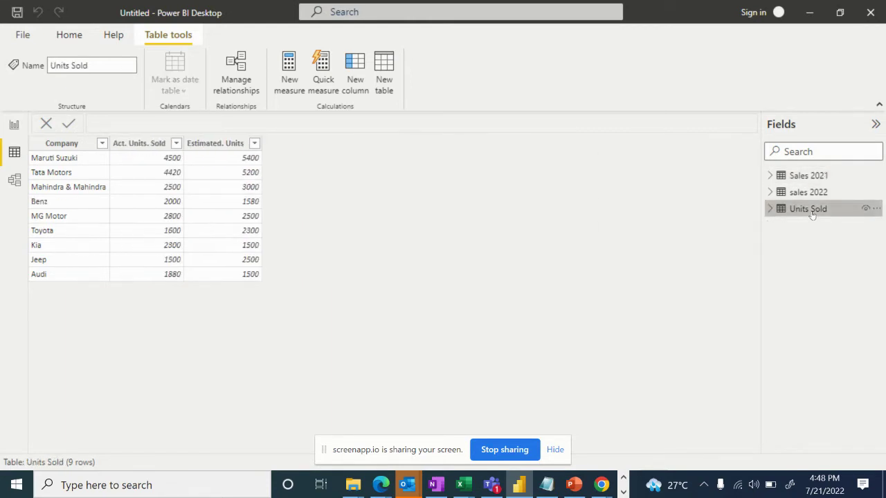
{"action": "mouse_move", "coordinate": [813, 215]}
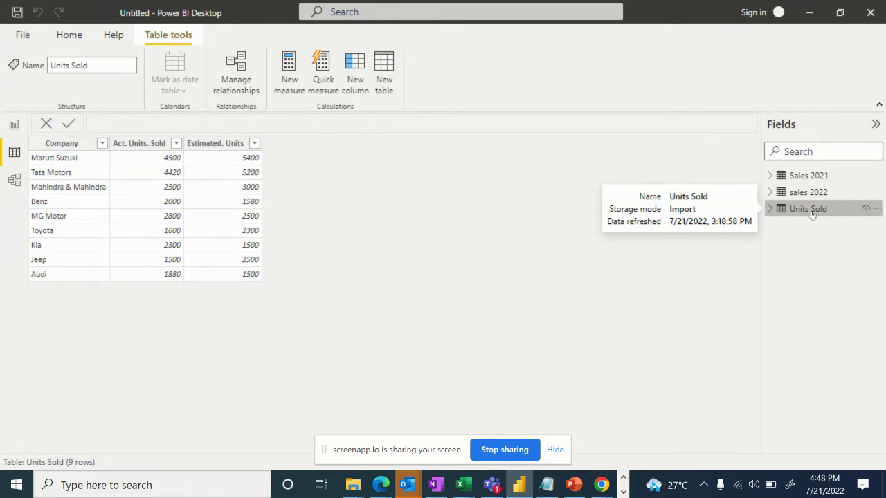
{"action": "left_click", "coordinate": [795, 177]}
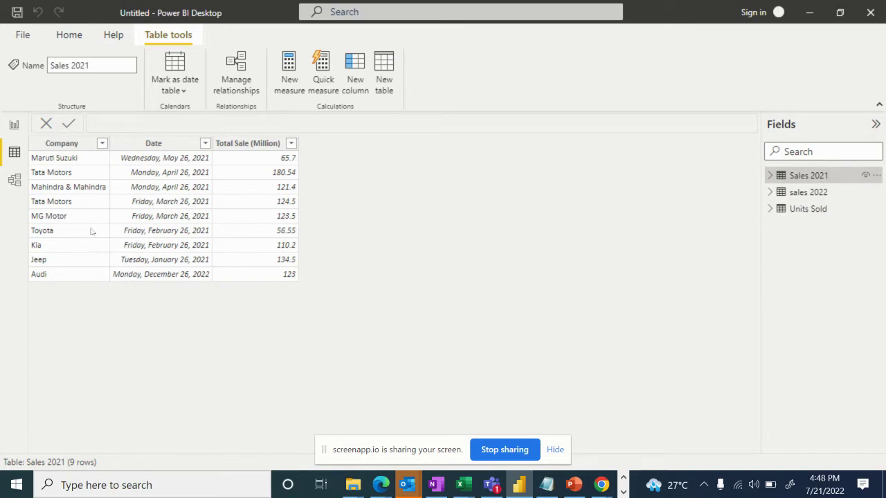
{"action": "left_click", "coordinate": [818, 209]}
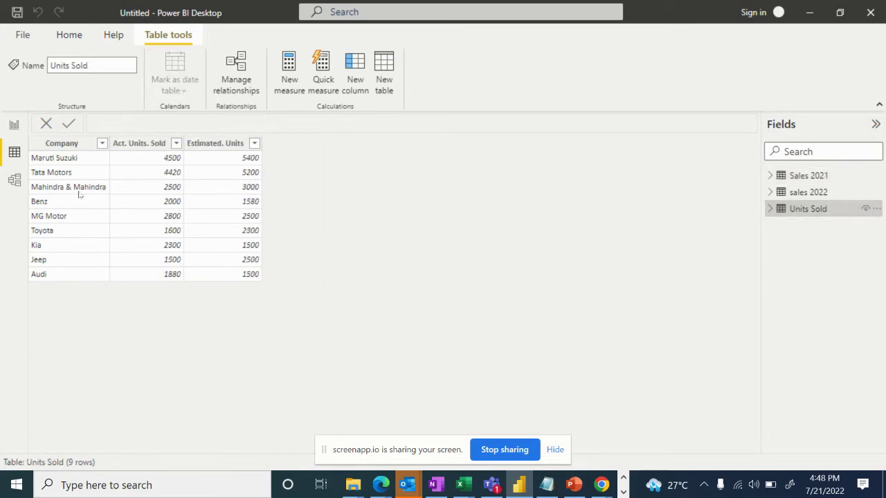
{"action": "left_click", "coordinate": [817, 177]}
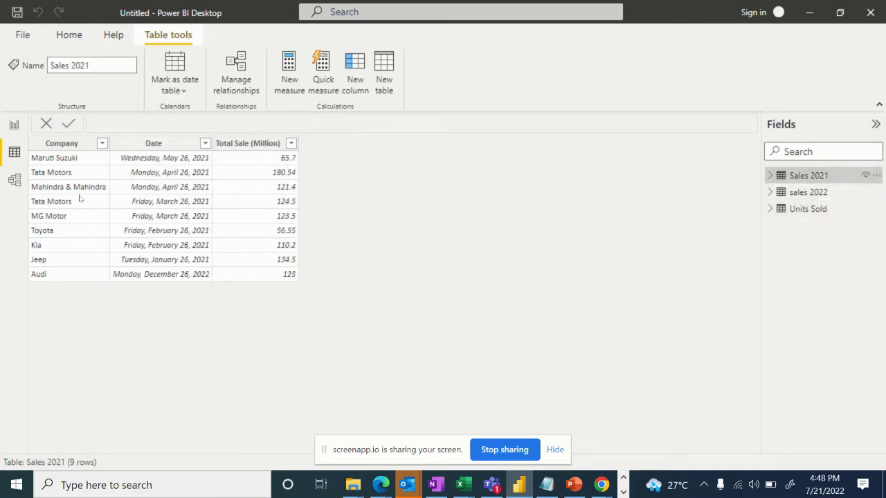
{"action": "left_click", "coordinate": [799, 210]}
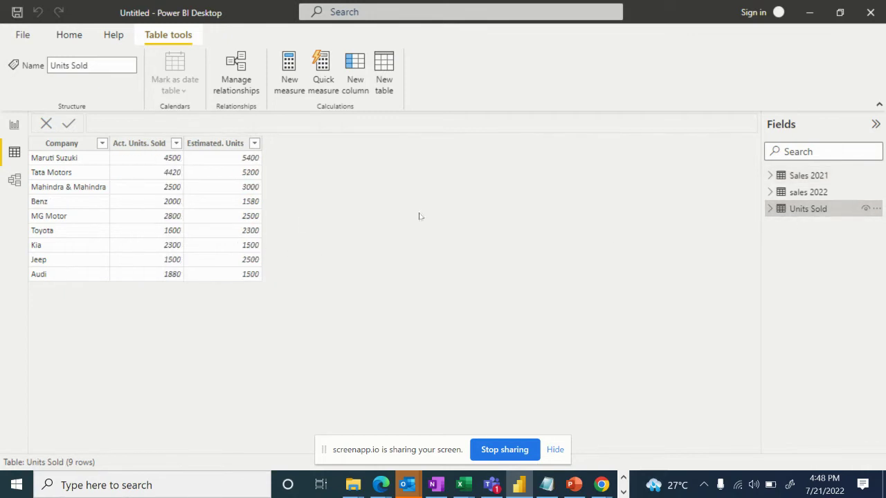
{"action": "mouse_move", "coordinate": [846, 217]}
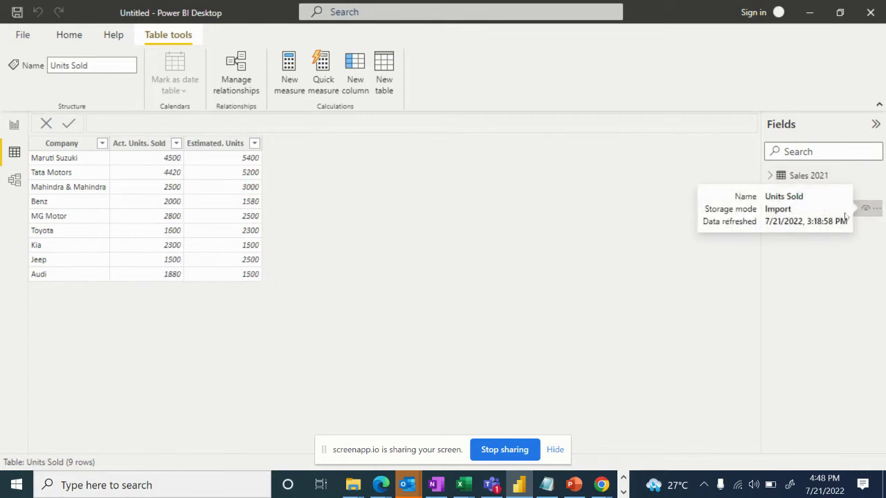
{"action": "mouse_move", "coordinate": [824, 184]}
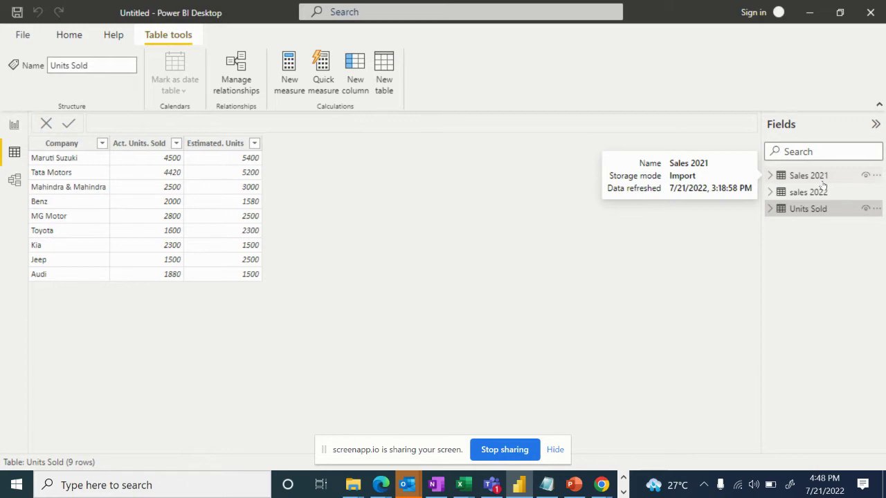
{"action": "left_click", "coordinate": [822, 178]}
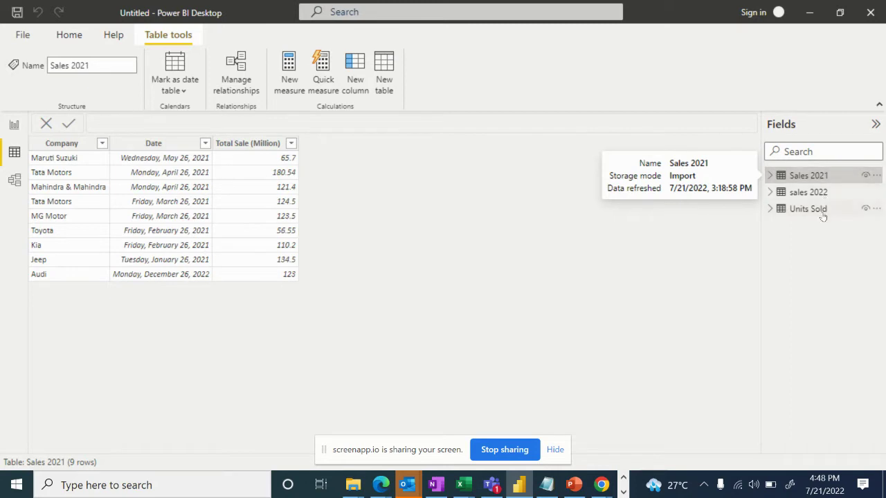
{"action": "left_click", "coordinate": [814, 213]}
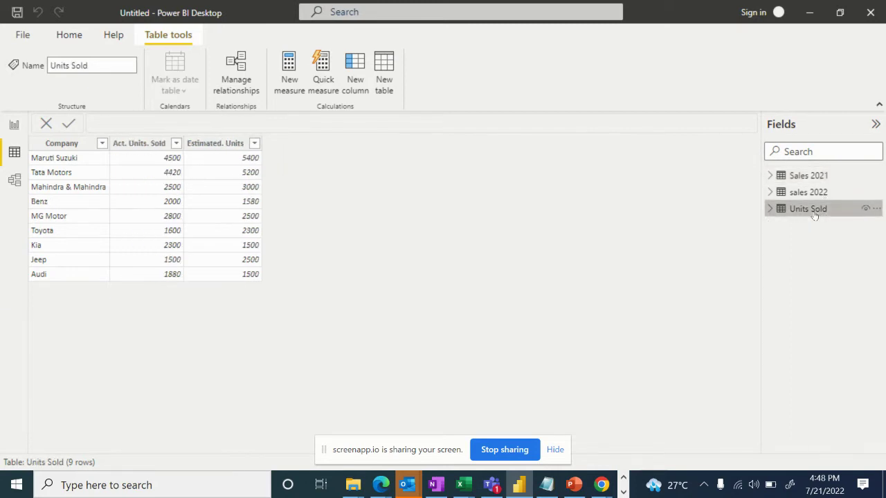
Open the Sales 2021 table's query in the Power Query Editor.
{"action": "left_click", "coordinate": [816, 177]}
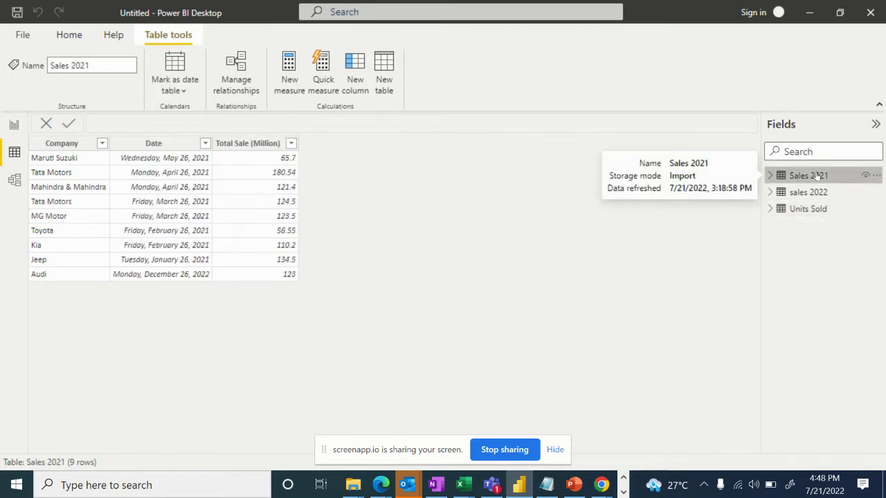
{"action": "right_click", "coordinate": [817, 177]}
{"action": "left_click", "coordinate": [729, 257]}
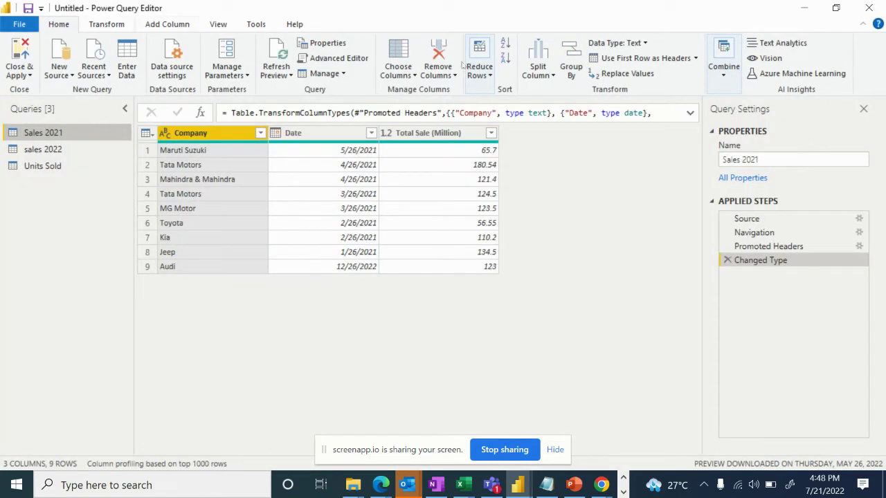
Merge Sales 2021 with Units Sold as a new query, matching on the Company columns with a Left Outer join.
{"action": "left_click", "coordinate": [725, 77]}
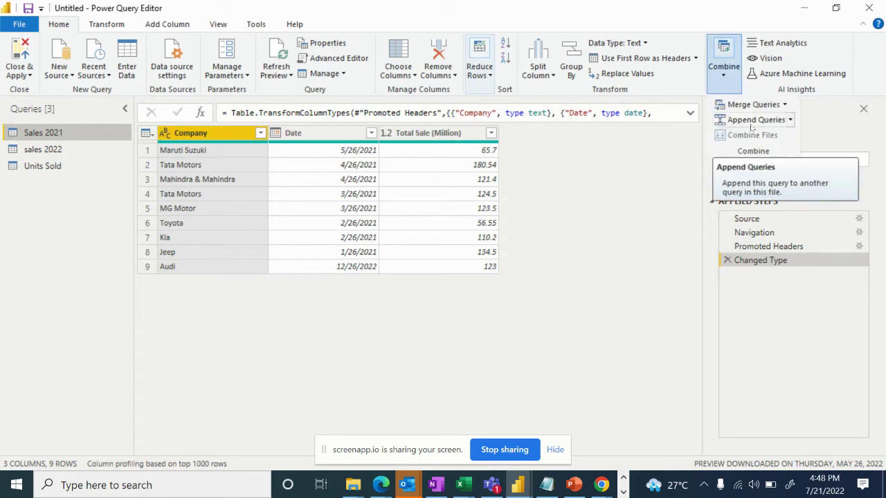
{"action": "left_click", "coordinate": [786, 104]}
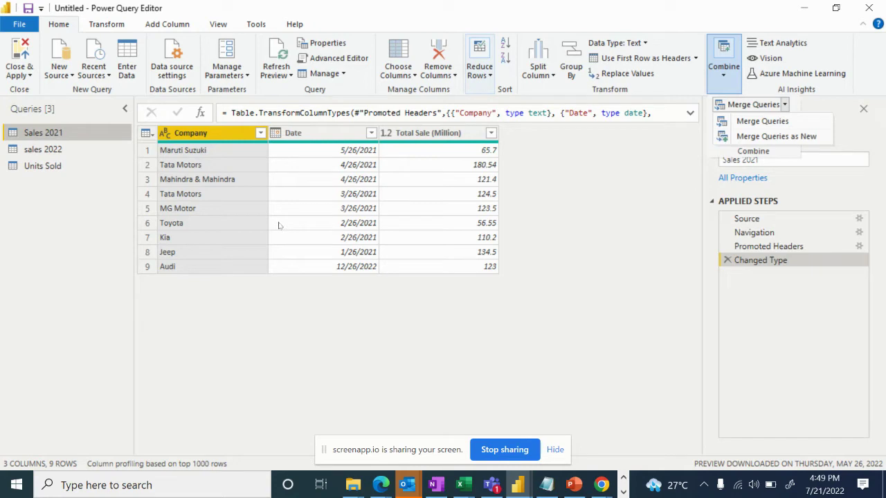
{"action": "left_click", "coordinate": [793, 138]}
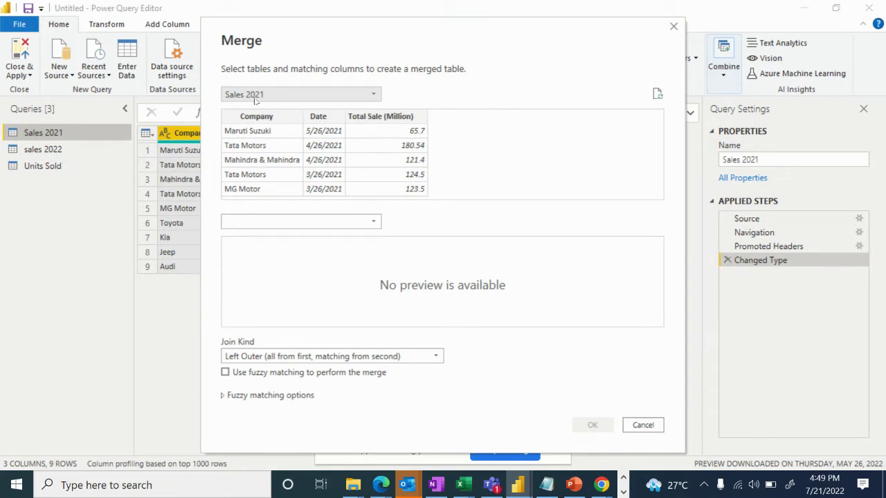
{"action": "left_click", "coordinate": [303, 224]}
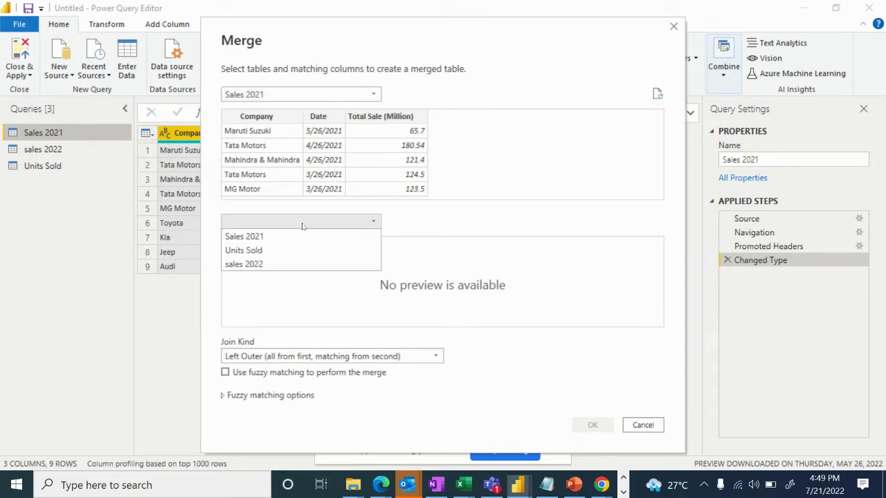
{"action": "left_click", "coordinate": [253, 253]}
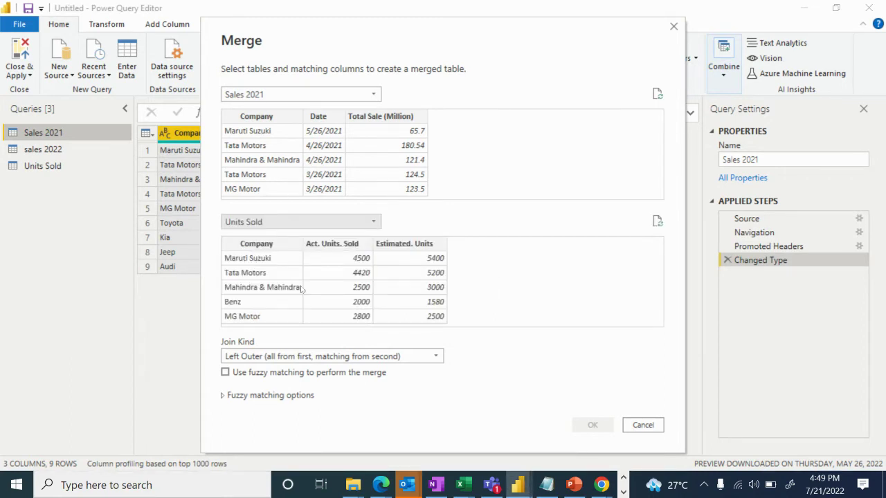
{"action": "left_click", "coordinate": [258, 119]}
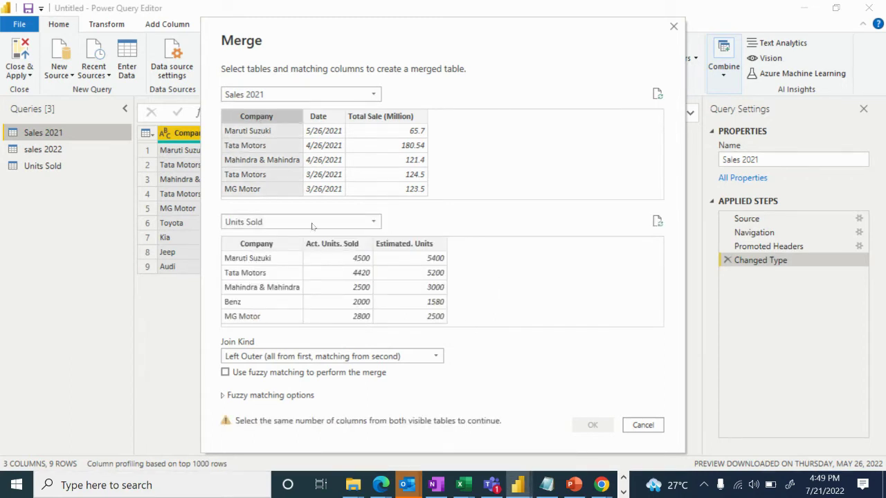
{"action": "left_click", "coordinate": [259, 247]}
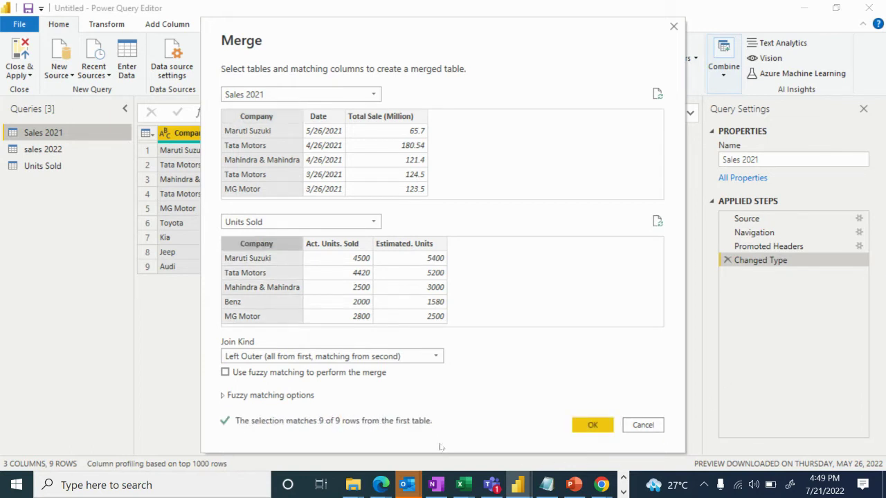
{"action": "left_click", "coordinate": [594, 425]}
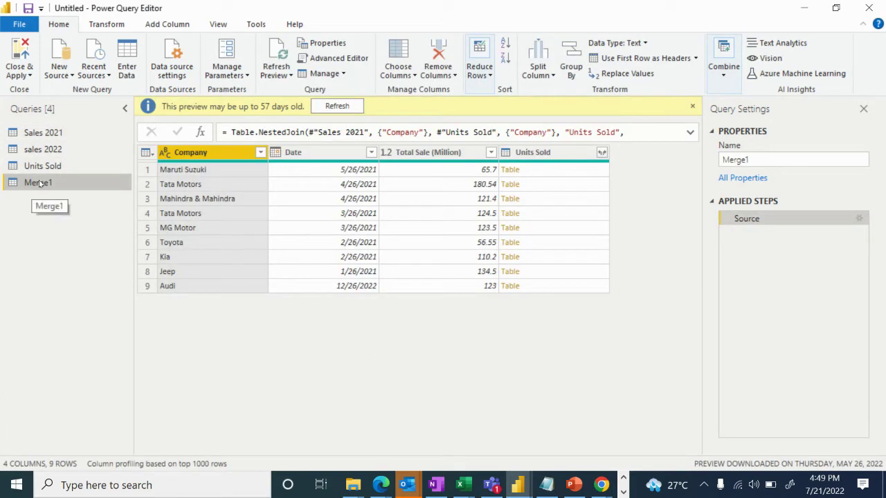
{"action": "double_click", "coordinate": [764, 160]}
{"action": "key", "text": "BackSpace"}
{"action": "type", "text": "Final_S"}
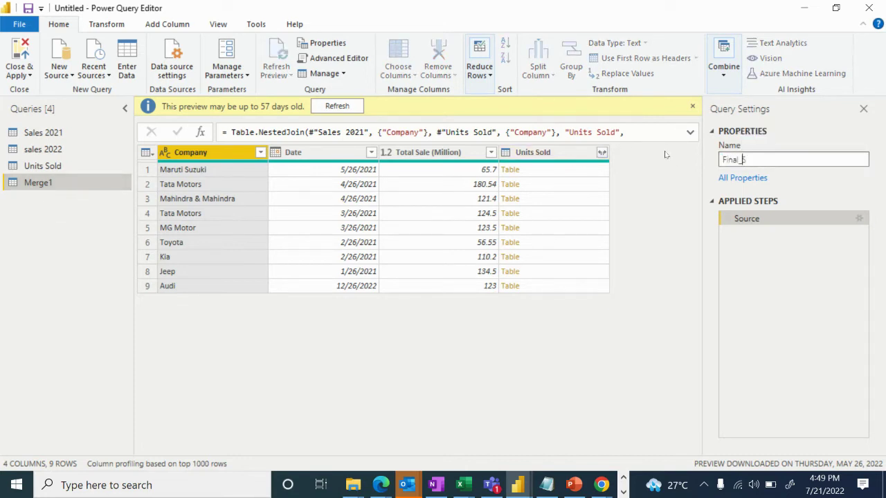
{"action": "type", "text": "ales_Table"}
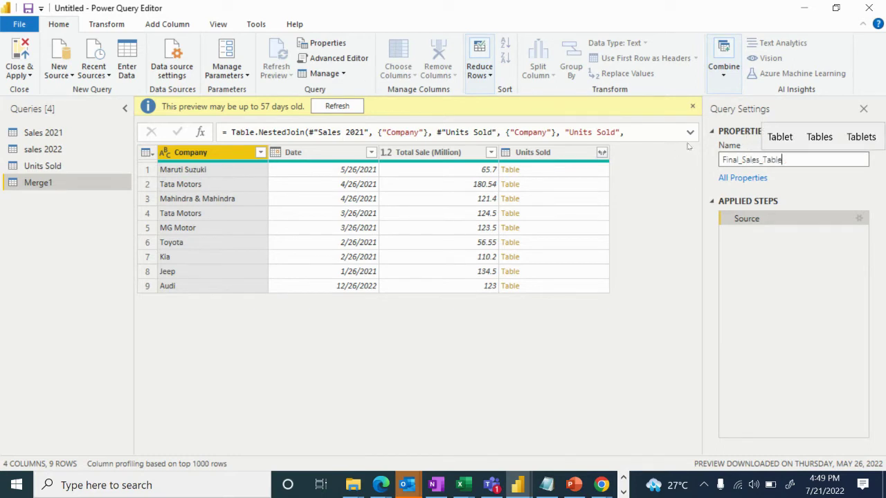
Rename the merged query as Sales_Year.
{"action": "double_click", "coordinate": [744, 160]}
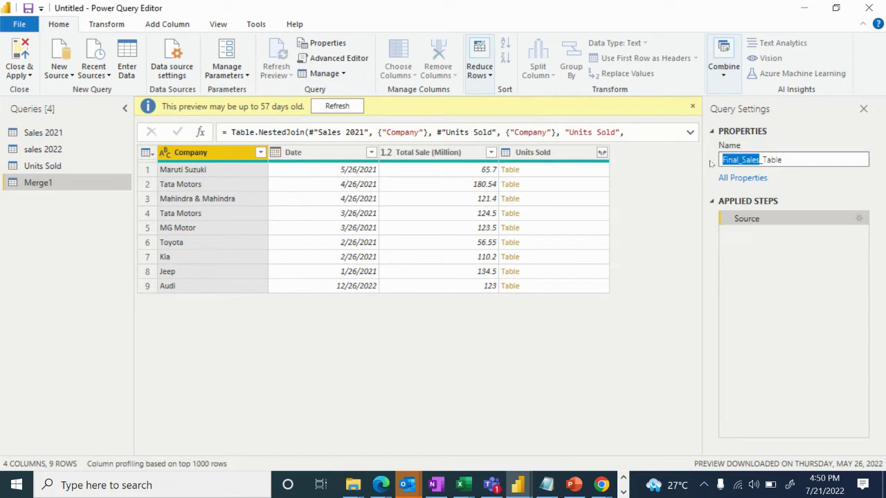
{"action": "left_click_drag", "start_coordinate": [823, 161], "coordinate": [669, 161]}
{"action": "type", "text": "Sales"}
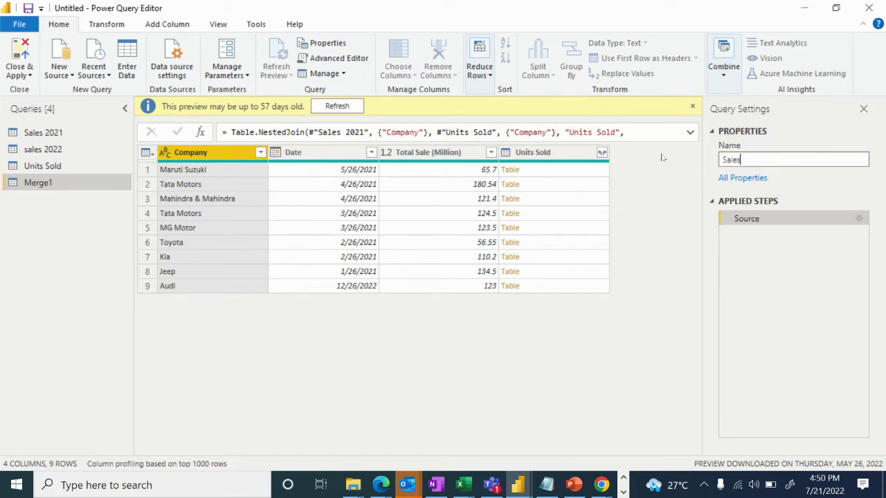
{"action": "type", "text": "_Year"}
{"action": "key", "text": "Return"}
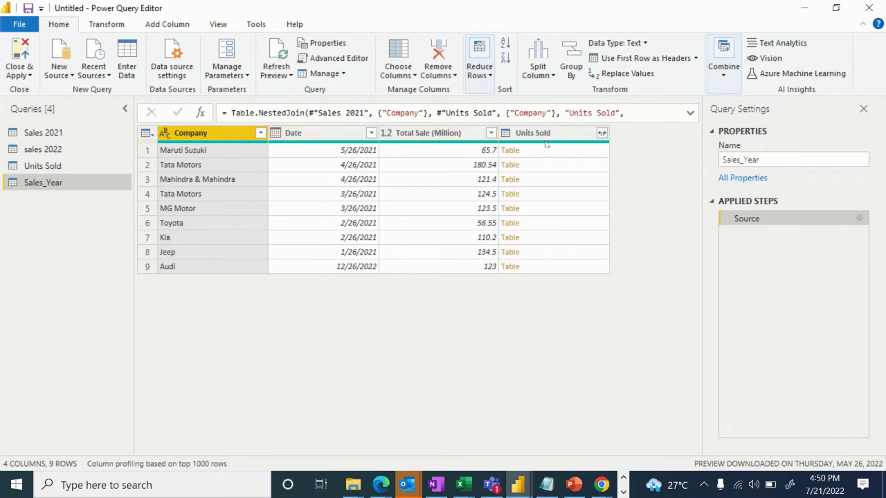
Expand the Units Sold column to all its columns with the original name as prefix, and hide the query settings.
{"action": "left_click", "coordinate": [601, 134]}
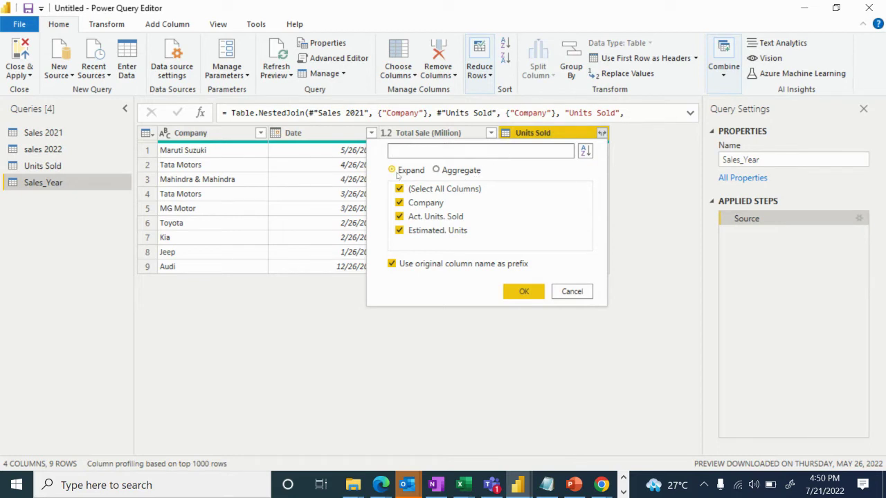
{"action": "left_click", "coordinate": [523, 292]}
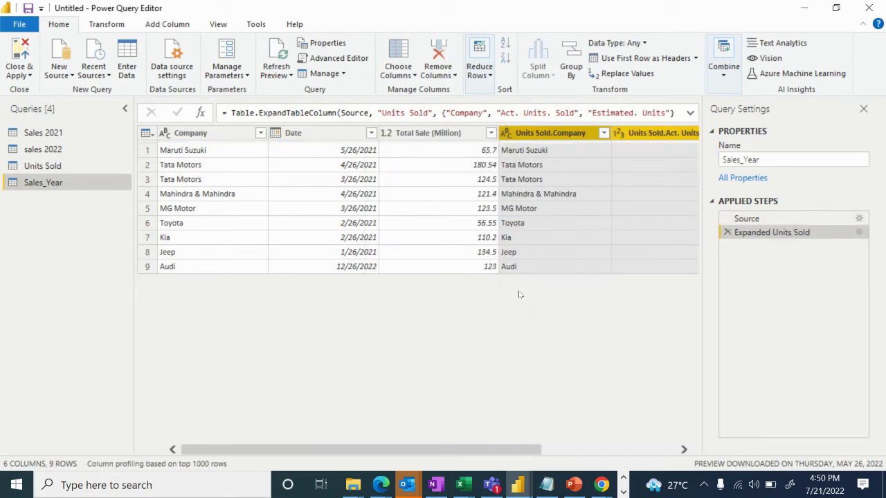
{"action": "left_click", "coordinate": [863, 110]}
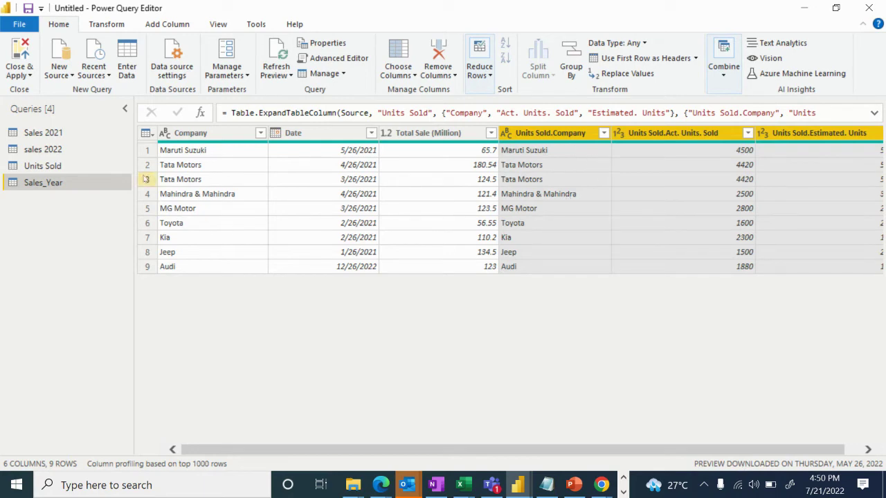
Compare Units Sold with Sales_Year, and delete the Expanded Units Sold step from the Sales_Year query settings.
{"action": "left_click", "coordinate": [100, 169]}
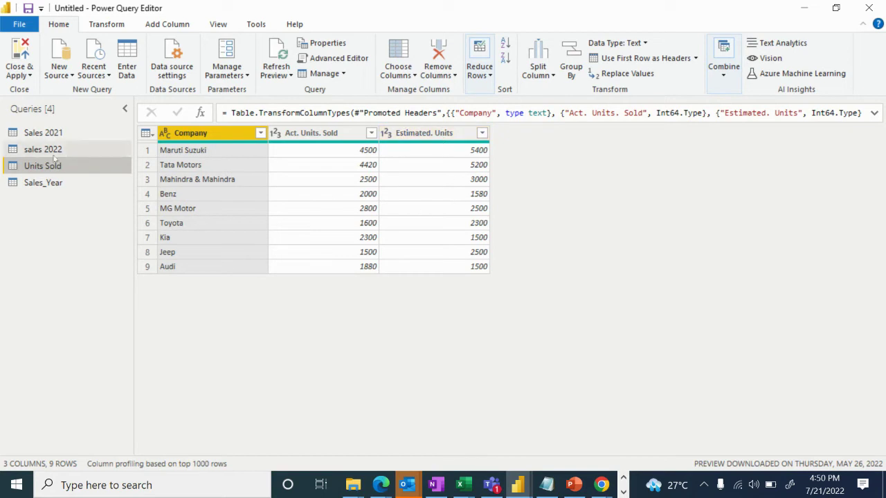
{"action": "left_click", "coordinate": [43, 183]}
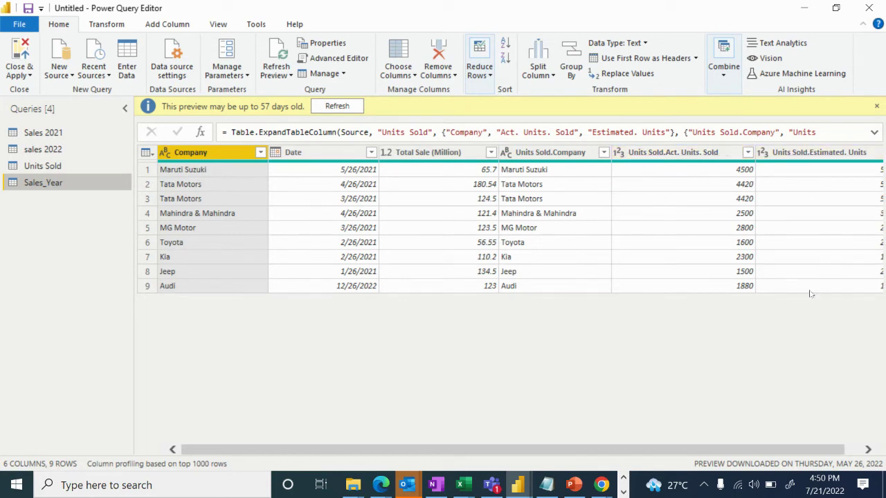
{"action": "left_click_drag", "start_coordinate": [734, 456], "coordinate": [789, 444]}
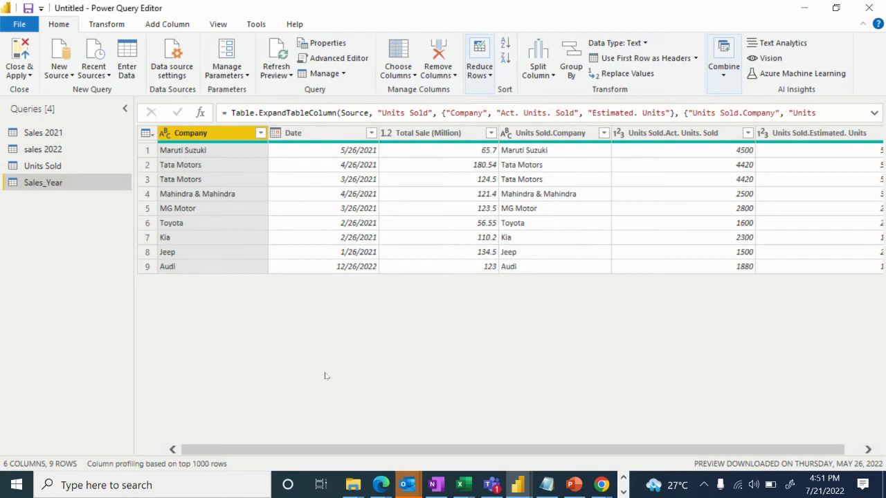
{"action": "left_click_drag", "start_coordinate": [340, 450], "coordinate": [355, 449]}
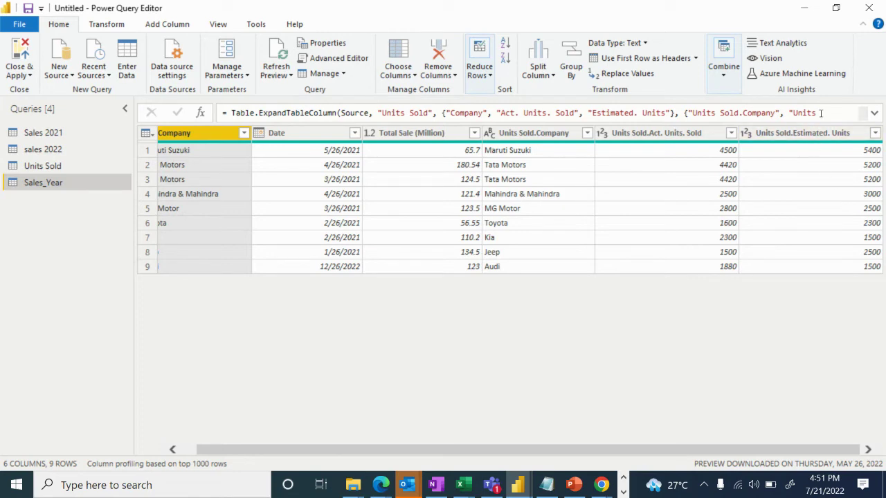
{"action": "left_click", "coordinate": [217, 26]}
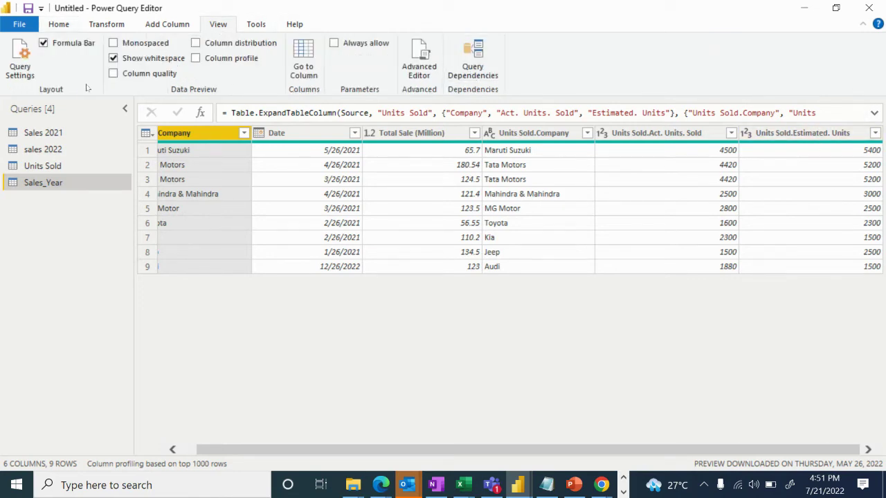
{"action": "left_click", "coordinate": [20, 58]}
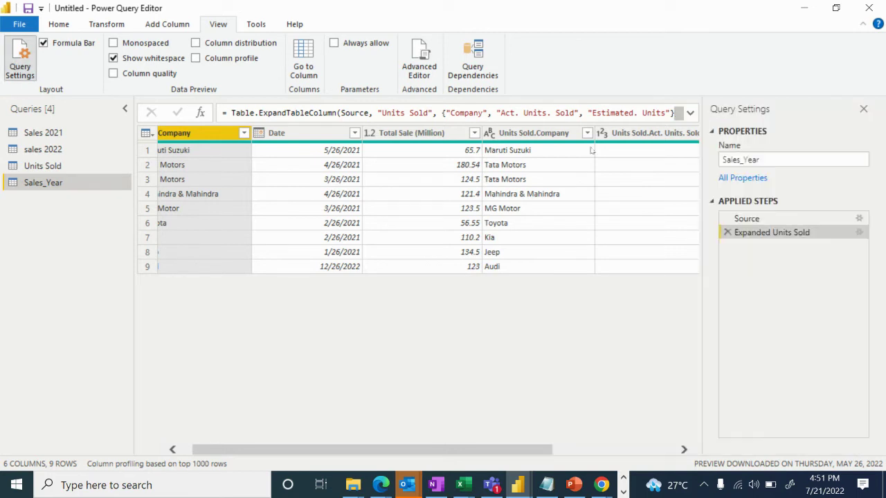
{"action": "left_click", "coordinate": [727, 233]}
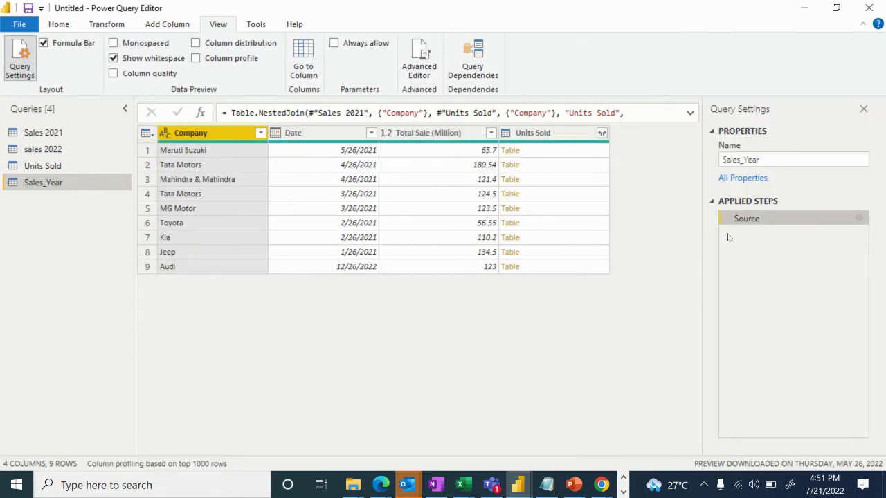
Expand the Units Sold column to only Act. Units. Sold and Estimated. Units with the original name as prefix, and hide the query settings.
{"action": "left_click", "coordinate": [601, 133]}
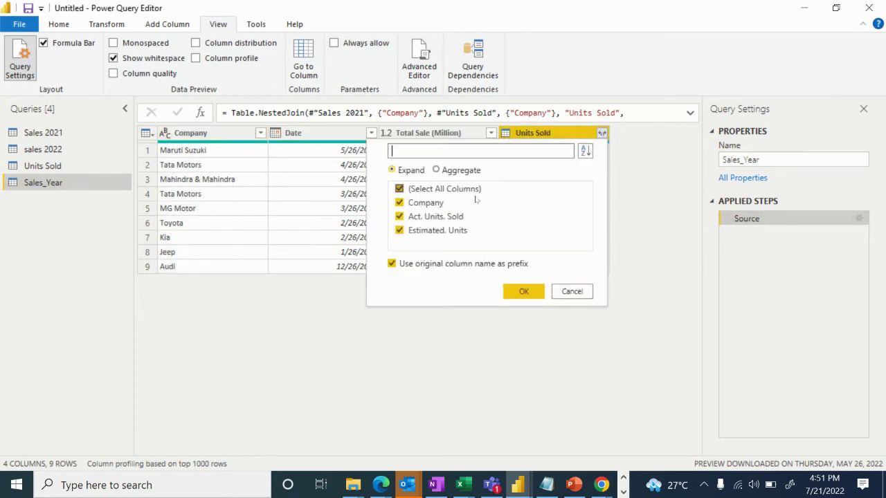
{"action": "left_click", "coordinate": [399, 189]}
{"action": "left_click", "coordinate": [399, 217]}
{"action": "left_click", "coordinate": [400, 232]}
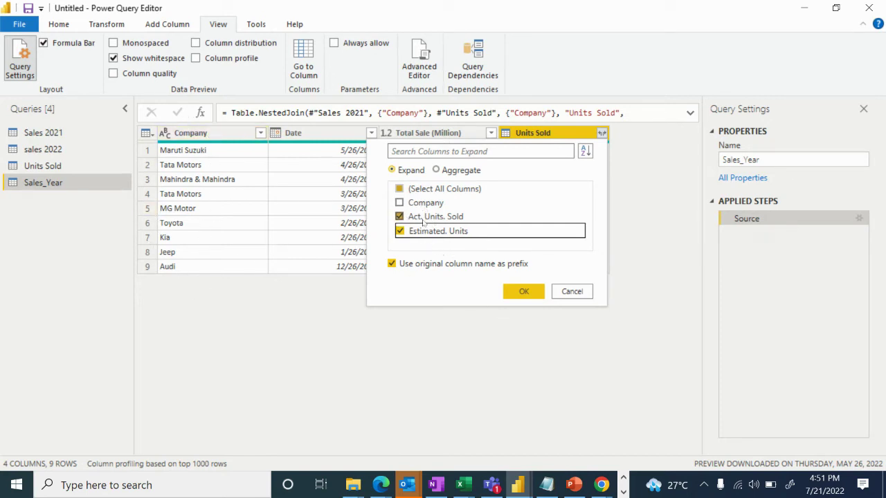
{"action": "left_click", "coordinate": [523, 291]}
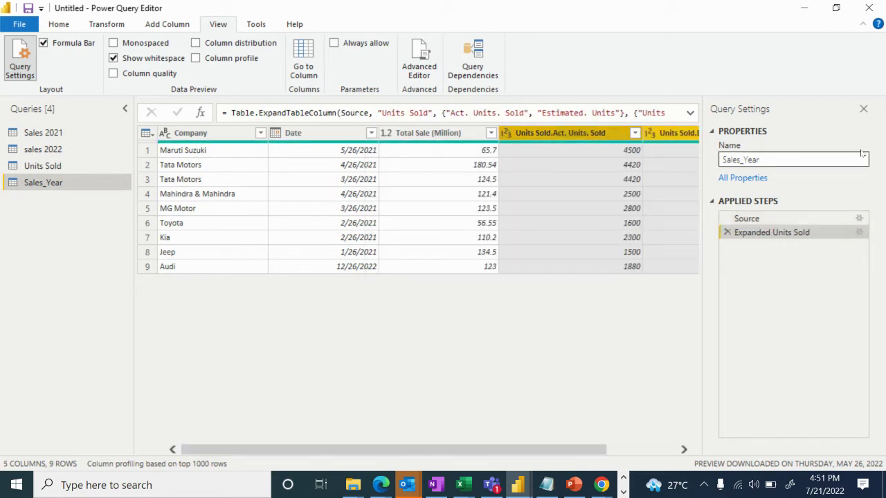
{"action": "left_click", "coordinate": [864, 110]}
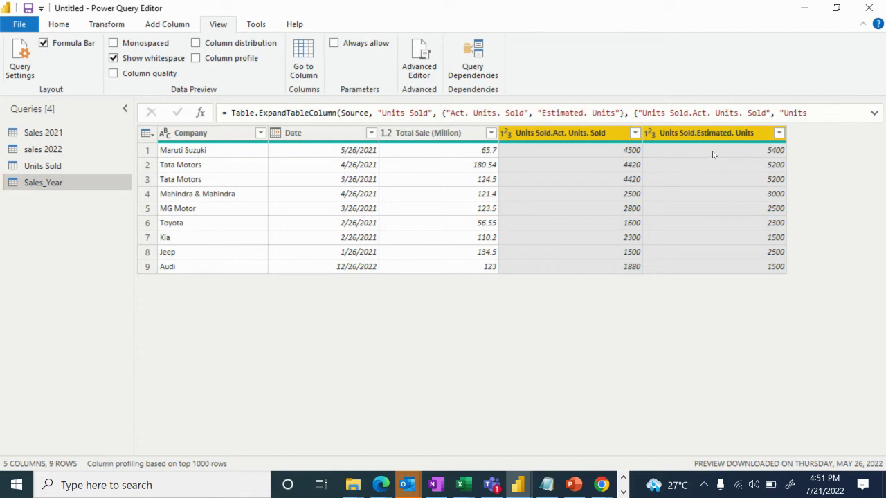
Remove the table prefix from the actual units column so it is named Act. Units. Sold.
{"action": "double_click", "coordinate": [551, 132]}
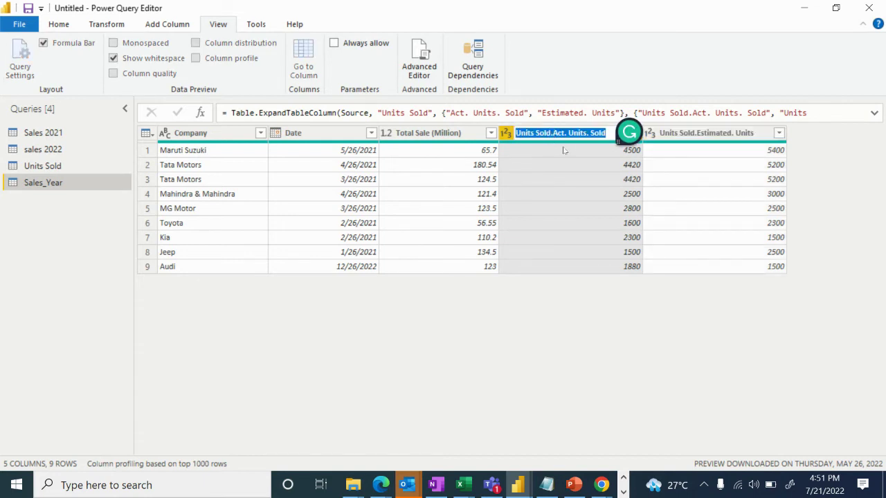
{"action": "left_click", "coordinate": [552, 134]}
{"action": "key", "text": "BackSpace"}
{"action": "key", "text": "BackSpace"}
{"action": "key", "text": "BackSpace"}
{"action": "key", "text": "BackSpace"}
{"action": "key", "text": "BackSpace"}
{"action": "key", "text": "BackSpace"}
{"action": "key", "text": "BackSpace"}
{"action": "key", "text": "BackSpace"}
{"action": "key", "text": "BackSpace"}
{"action": "key", "text": "BackSpace"}
{"action": "key", "text": "BackSpace"}
{"action": "key", "text": "Return"}
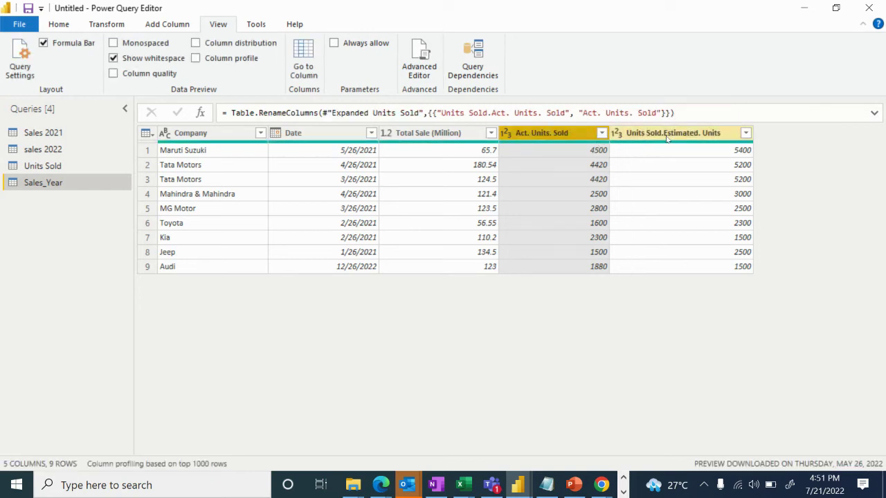
Remove the table prefix from the estimated units column so it is named Estimated. Units.
{"action": "double_click", "coordinate": [666, 134]}
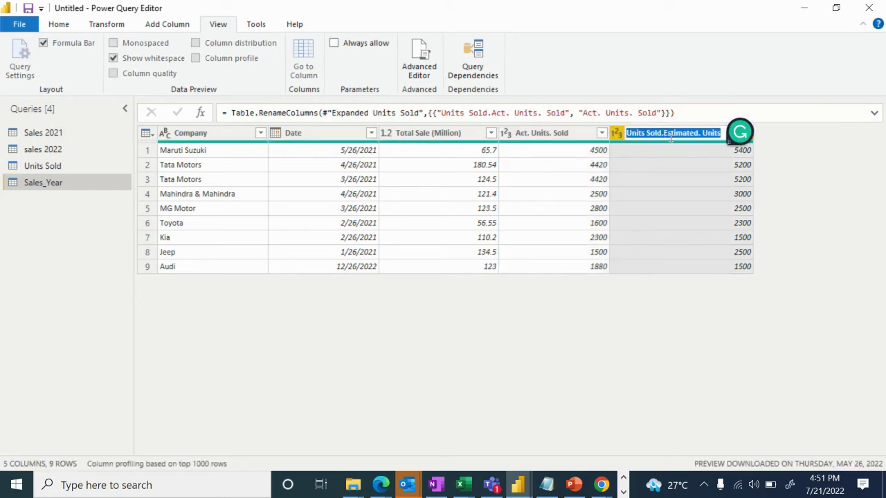
{"action": "left_click", "coordinate": [664, 135]}
{"action": "key", "text": "BackSpace"}
{"action": "key", "text": "BackSpace"}
{"action": "key", "text": "BackSpace"}
{"action": "key", "text": "BackSpace"}
{"action": "key", "text": "BackSpace"}
{"action": "key", "text": "BackSpace"}
{"action": "key", "text": "BackSpace"}
{"action": "key", "text": "BackSpace"}
{"action": "key", "text": "BackSpace"}
{"action": "key", "text": "BackSpace"}
{"action": "key", "text": "BackSpace"}
{"action": "key", "text": "Return"}
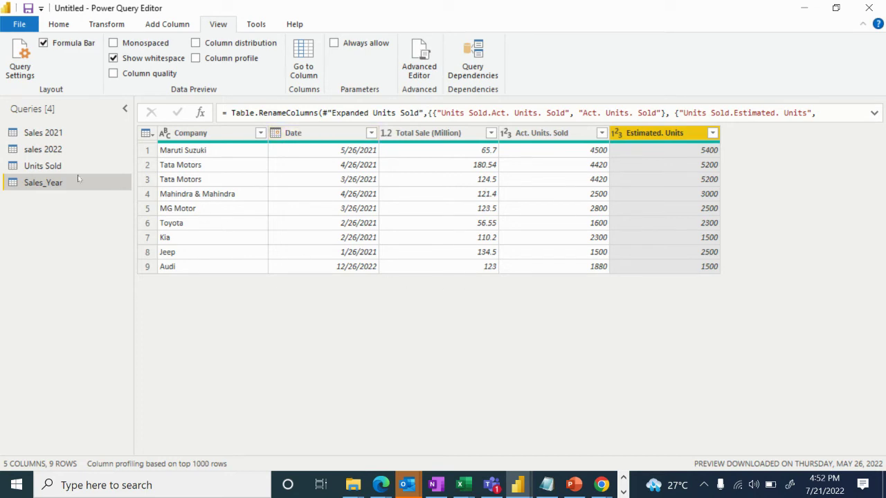
Compare the sales 2022 table with Sales_Year, and append sales 2022 to the existing Sales_Year query as a two-table append.
{"action": "left_click", "coordinate": [31, 132]}
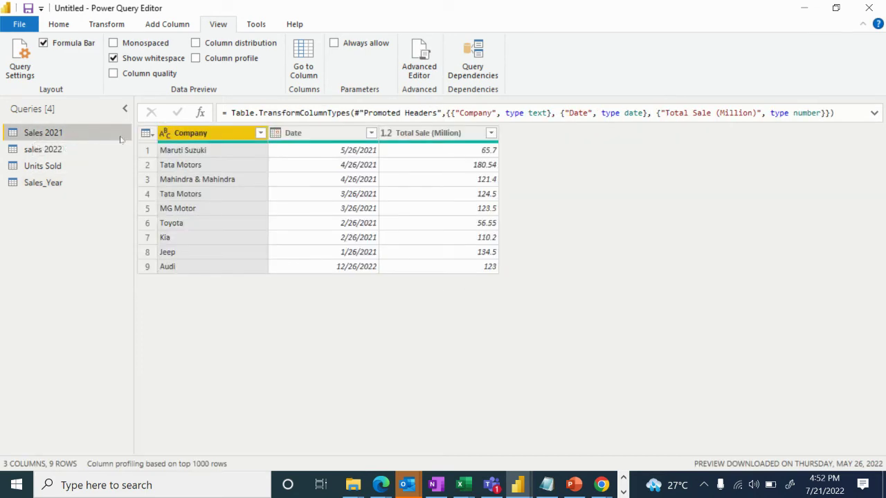
{"action": "left_click", "coordinate": [40, 153]}
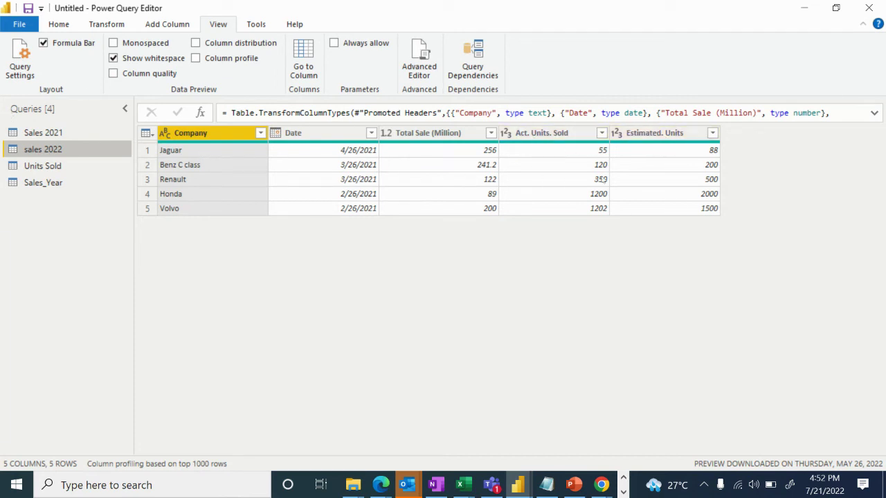
{"action": "left_click", "coordinate": [52, 183]}
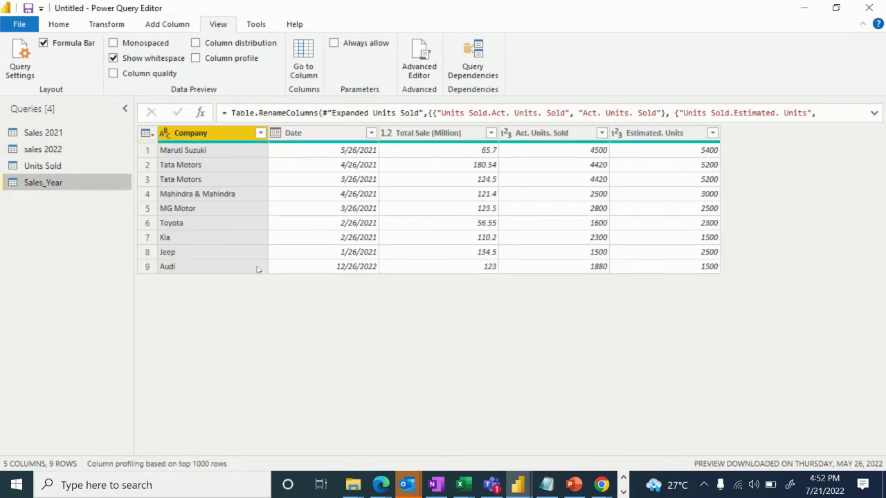
{"action": "left_click", "coordinate": [42, 149]}
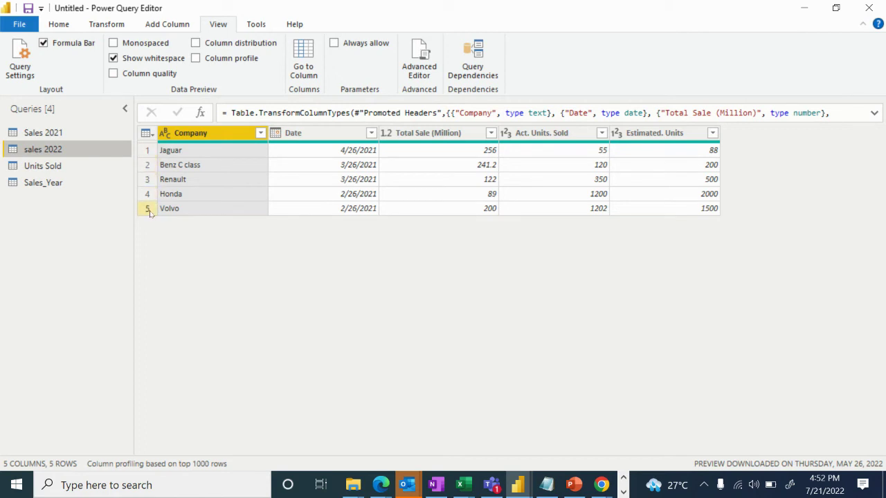
{"action": "left_click", "coordinate": [59, 182]}
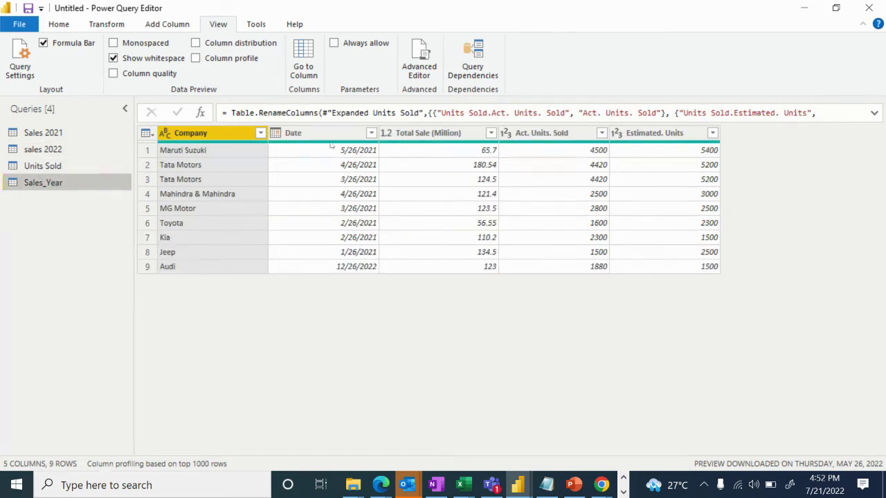
{"action": "left_click", "coordinate": [61, 25]}
{"action": "left_click", "coordinate": [724, 66]}
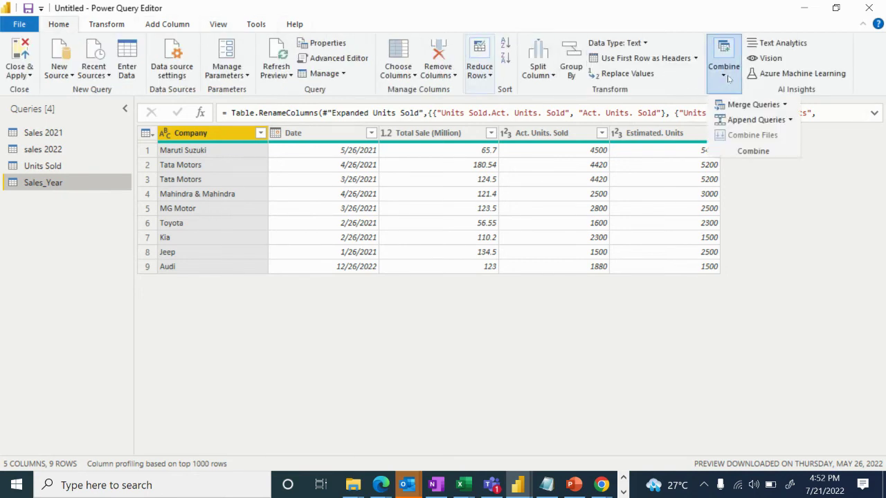
{"action": "left_click", "coordinate": [790, 119]}
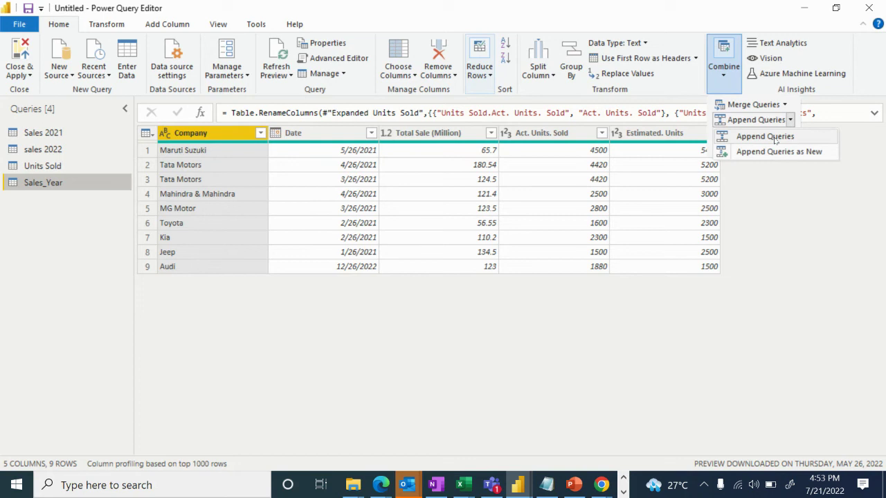
{"action": "left_click", "coordinate": [766, 137]}
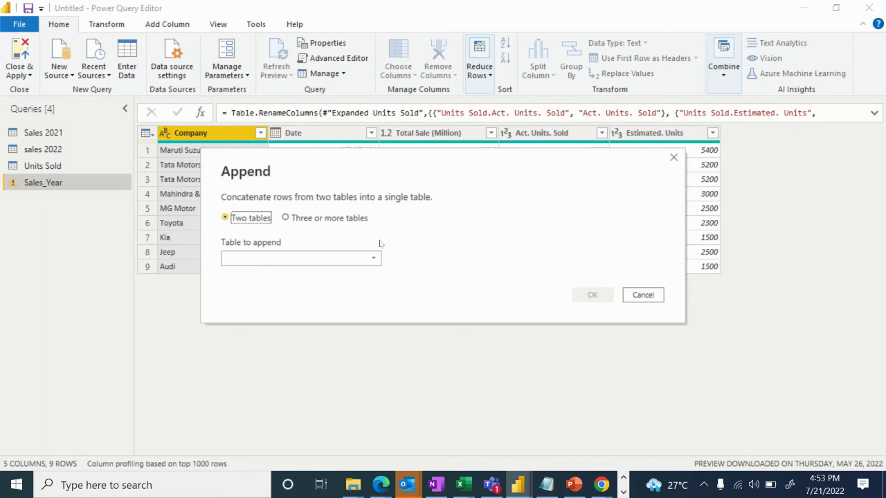
{"action": "left_click", "coordinate": [286, 261]}
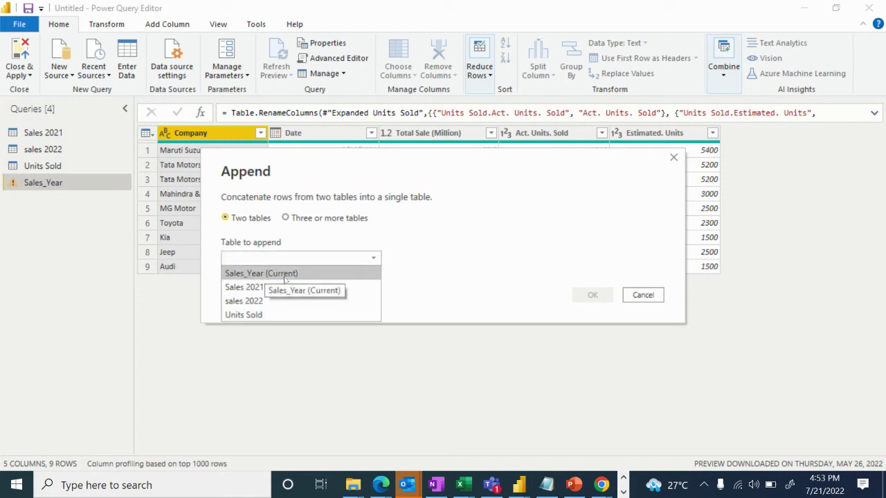
{"action": "left_click", "coordinate": [250, 302]}
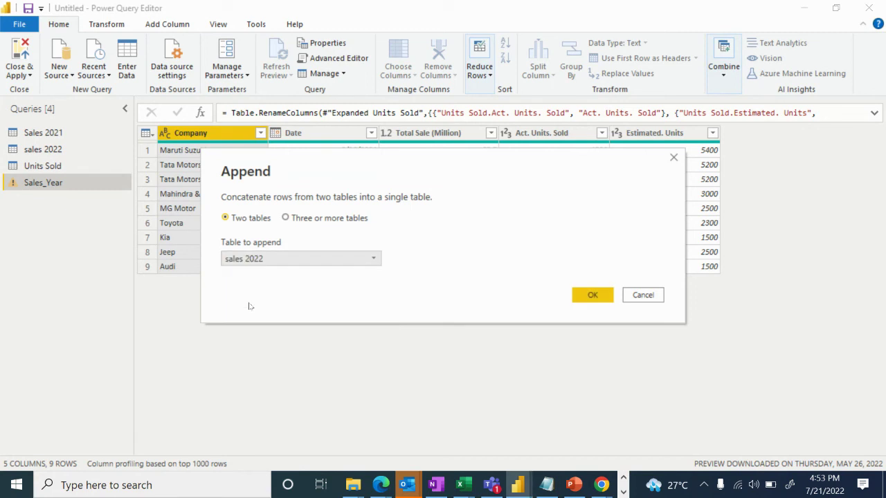
{"action": "left_click", "coordinate": [589, 295]}
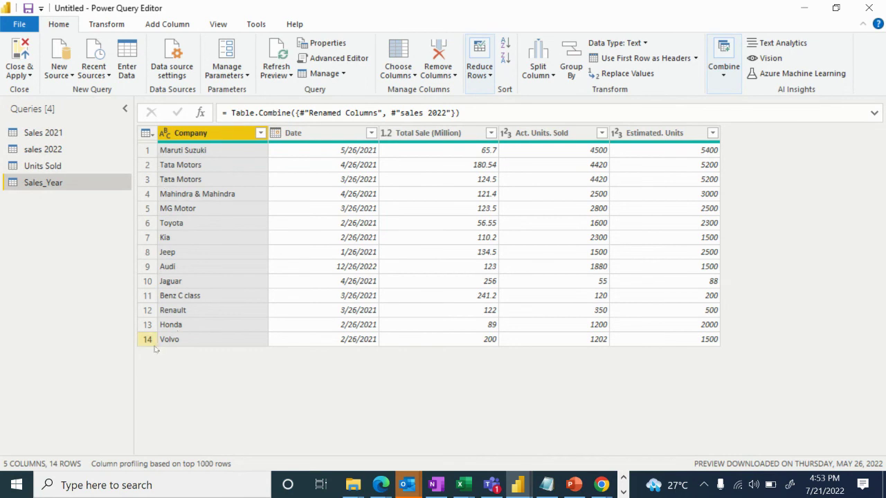
Check the appended Sales_Year rows against the sales 2022 and Sales 2021 source tables.
{"action": "left_click", "coordinate": [50, 165]}
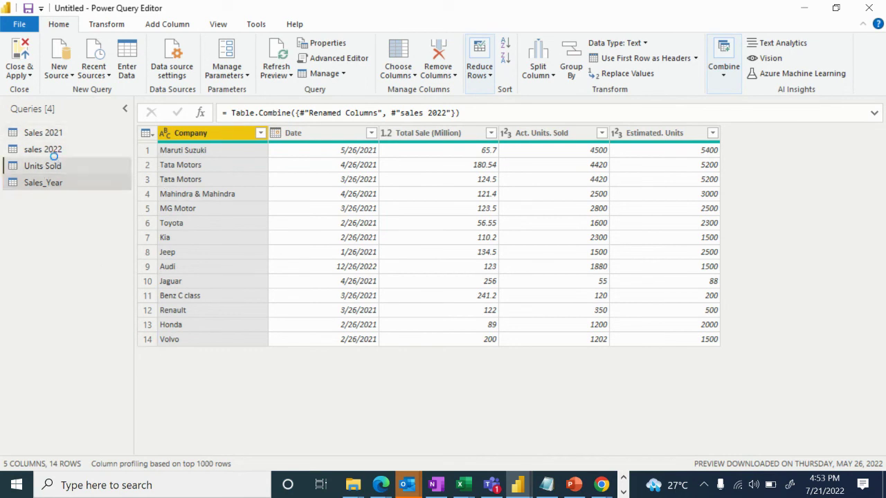
{"action": "left_click", "coordinate": [51, 151]}
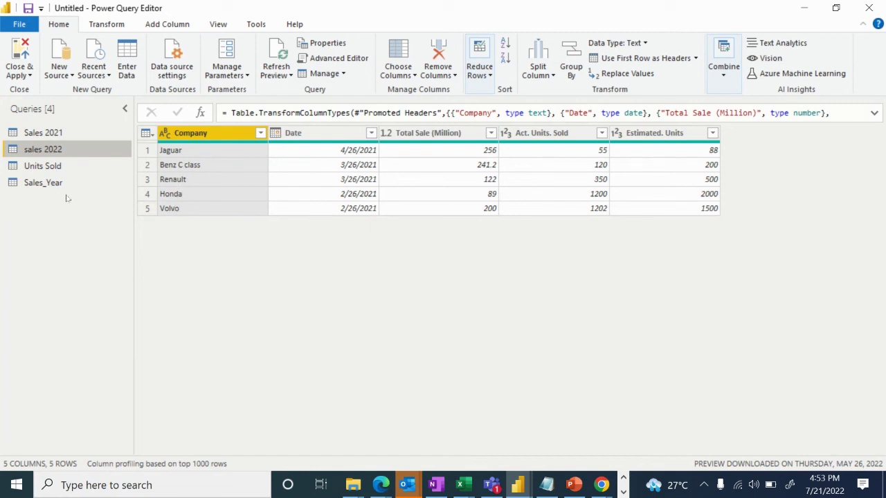
{"action": "left_click", "coordinate": [49, 184]}
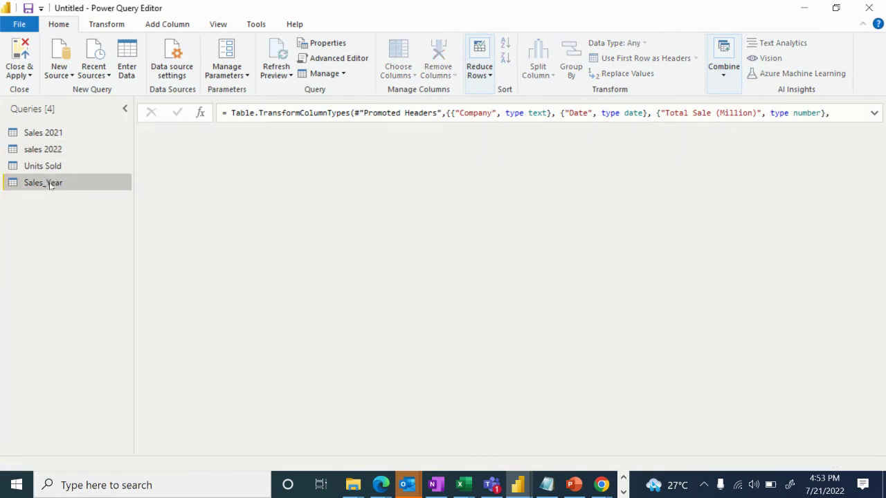
{"action": "left_click", "coordinate": [46, 133]}
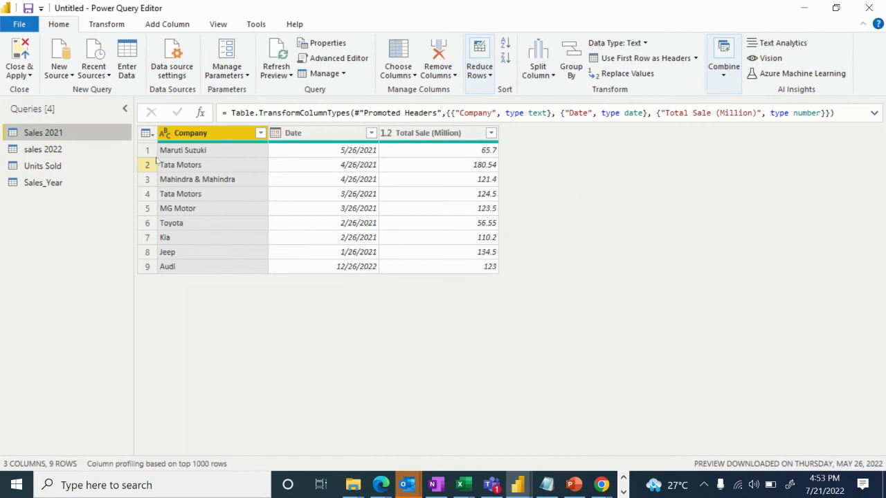
{"action": "left_click", "coordinate": [55, 184]}
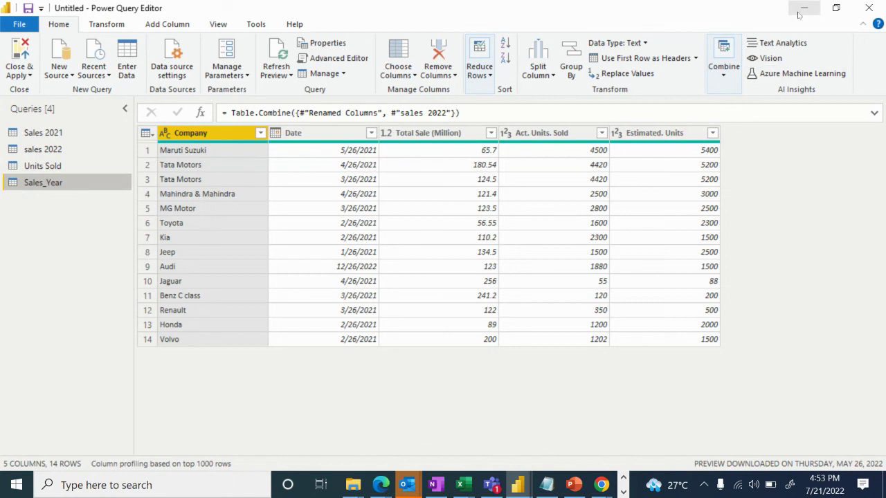
Close the query editor with its changes applied, and rename the Sales_Year table as Final_Sales_table.
{"action": "left_click", "coordinate": [25, 54]}
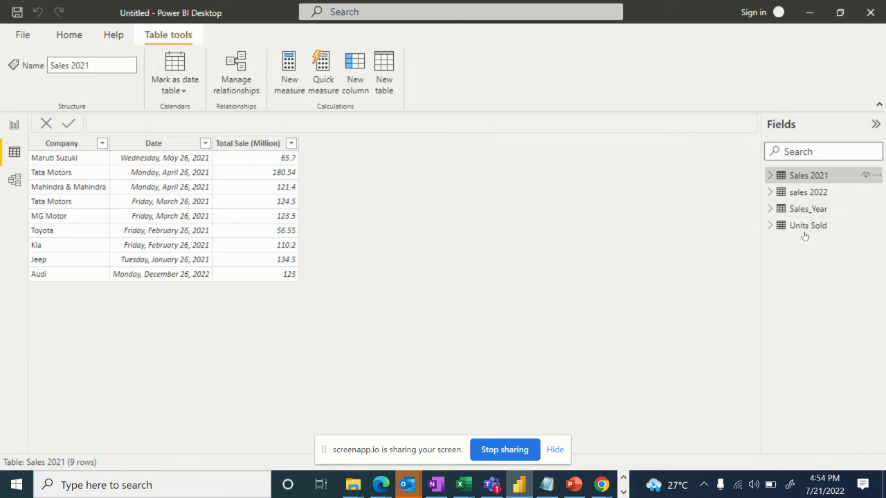
{"action": "left_click", "coordinate": [807, 211]}
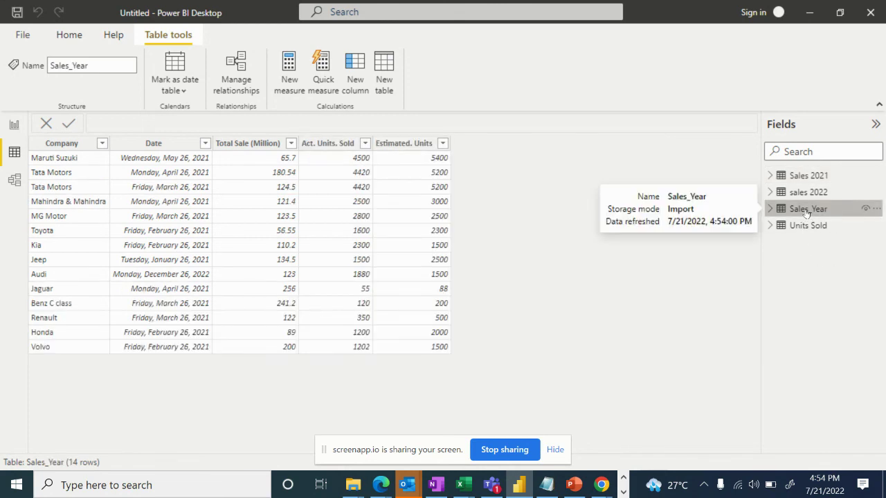
{"action": "double_click", "coordinate": [807, 211]}
{"action": "type", "text": "Final_Sales_table"}
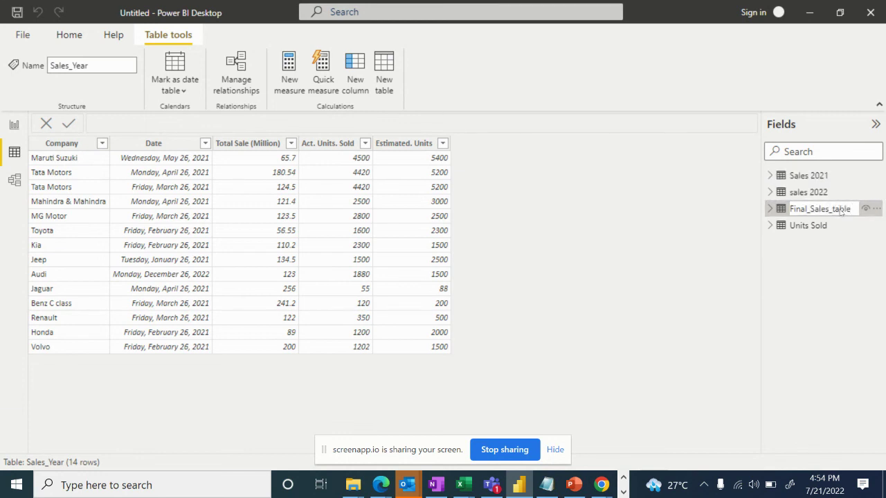
{"action": "key", "text": "Return"}
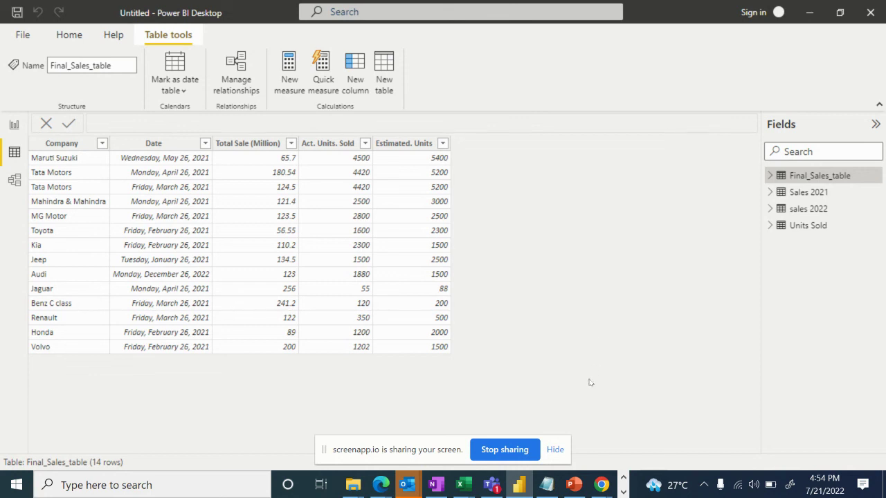
Switch to the Append vs Merge presentation in PowerPoint and show the closing Thank You slide.
{"action": "left_click", "coordinate": [576, 478]}
{"action": "left_click", "coordinate": [67, 380]}
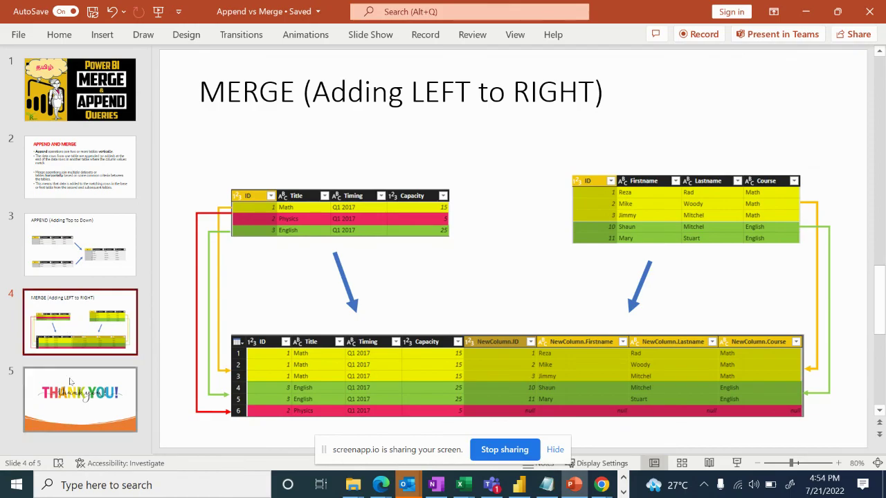